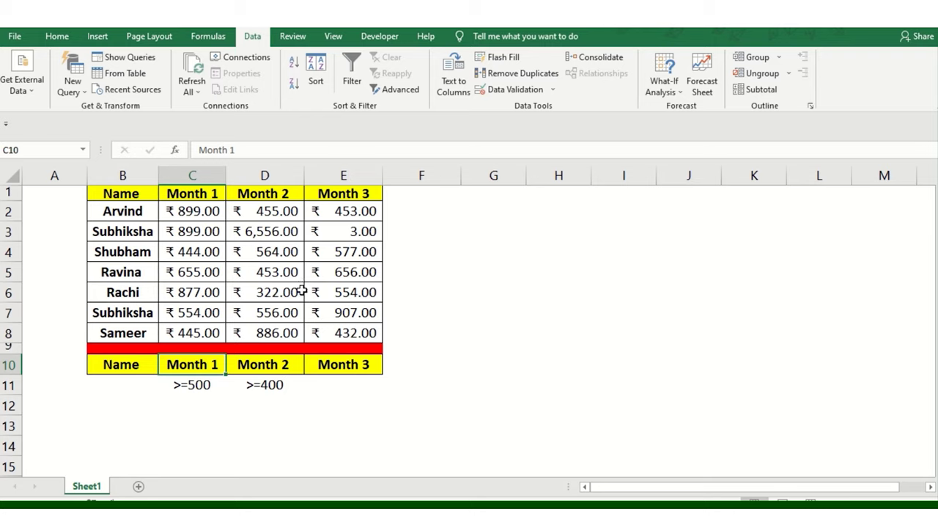
# Step: Cut the criteria block B10:E11 and paste it at G2
pyautogui.click(150, 210)
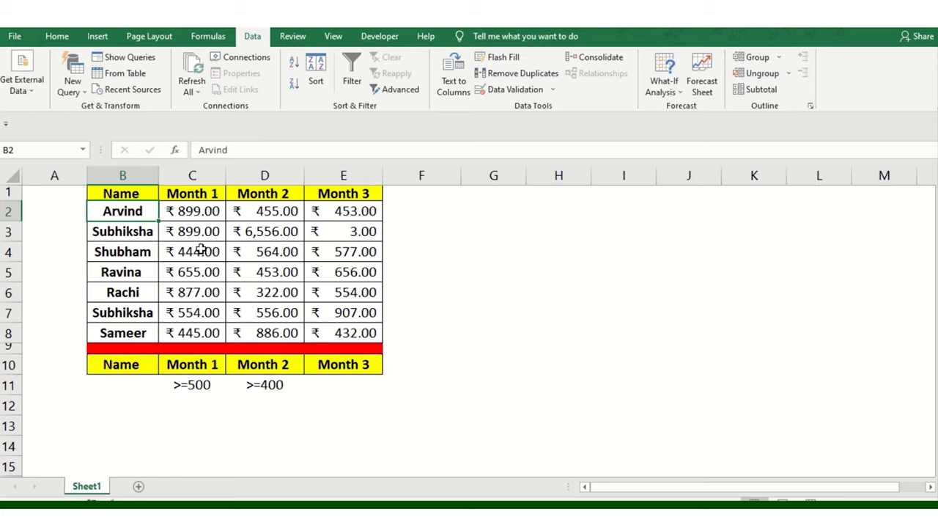
pyautogui.click(144, 365)
pyautogui.moveTo(144, 365); pyautogui.dragTo(334, 384)
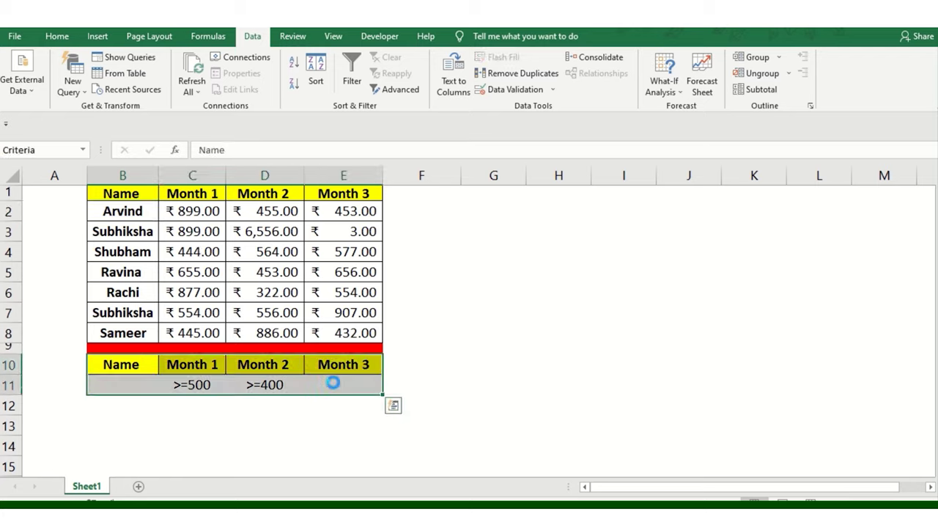
pyautogui.hotkey('ctrl', 'x')
pyautogui.click(486, 207)
pyautogui.hotkey('ctrl', 'v')
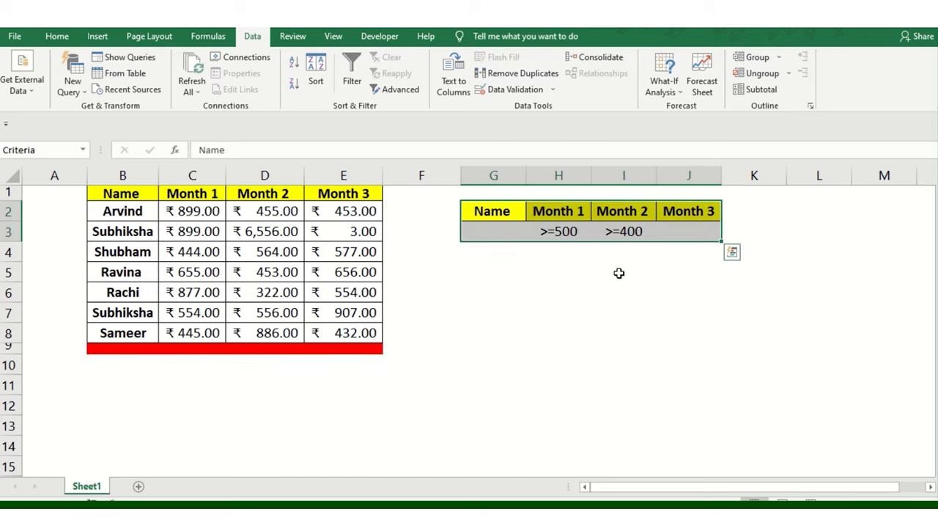
pyautogui.click(620, 268)
# Step: Compare the Month 1 >=500 condition with the table's Month 1 values
pyautogui.click(565, 232)
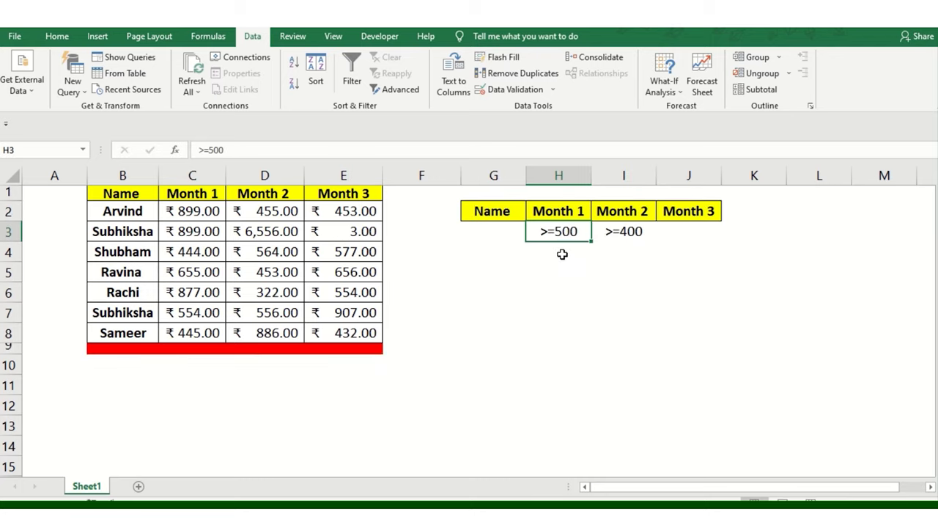
pyautogui.click(562, 210)
pyautogui.moveTo(561, 209); pyautogui.dragTo(565, 230)
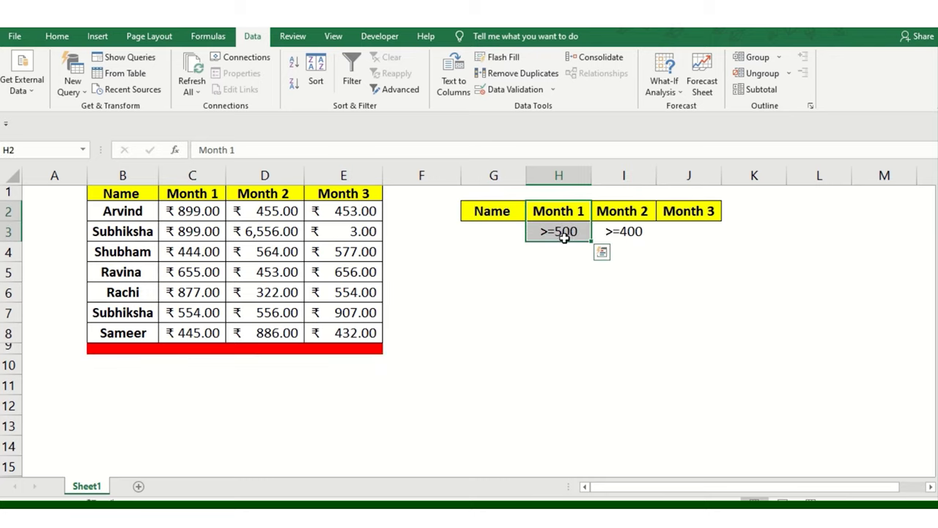
pyautogui.click(561, 233)
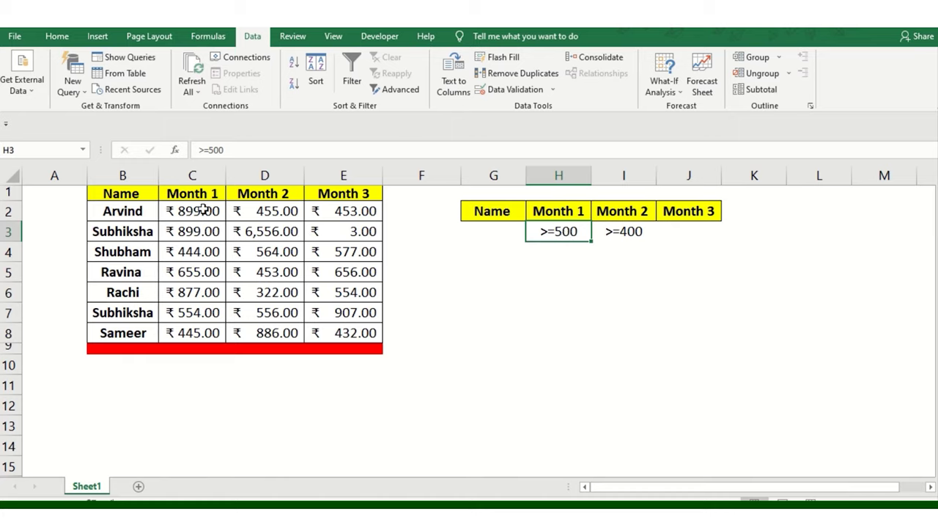
pyautogui.moveTo(195, 189); pyautogui.dragTo(205, 290)
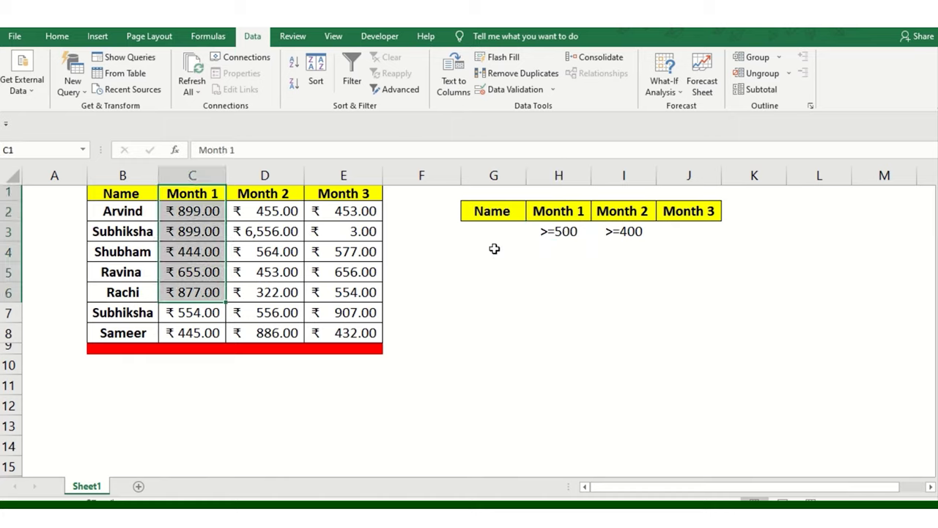
# Step: Review the Month 1 >=500 and Month 2 >=400 conditions and the empty output area G4:J8
pyautogui.click(544, 233)
pyautogui.moveTo(486, 260); pyautogui.dragTo(697, 333)
pyautogui.click(667, 265)
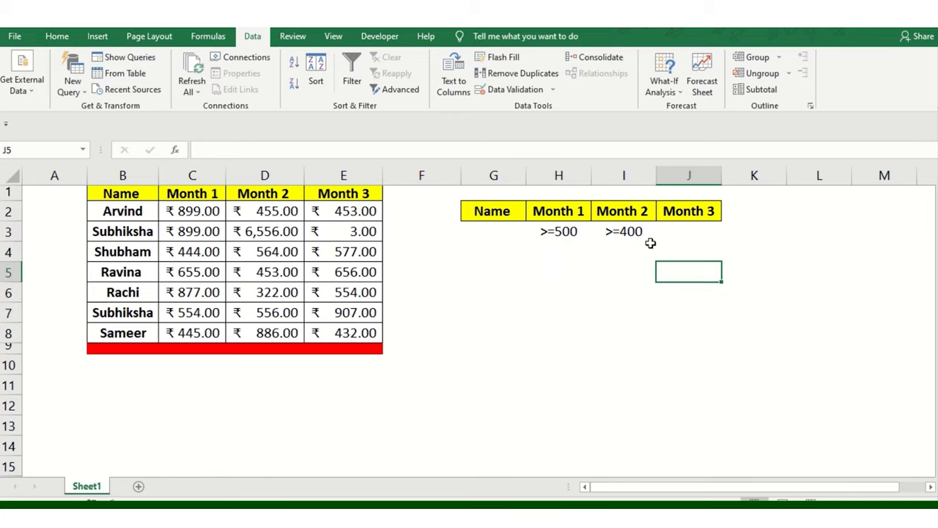
pyautogui.moveTo(576, 214); pyautogui.dragTo(582, 233)
pyautogui.moveTo(624, 212); pyautogui.dragTo(628, 232)
pyautogui.click(629, 234)
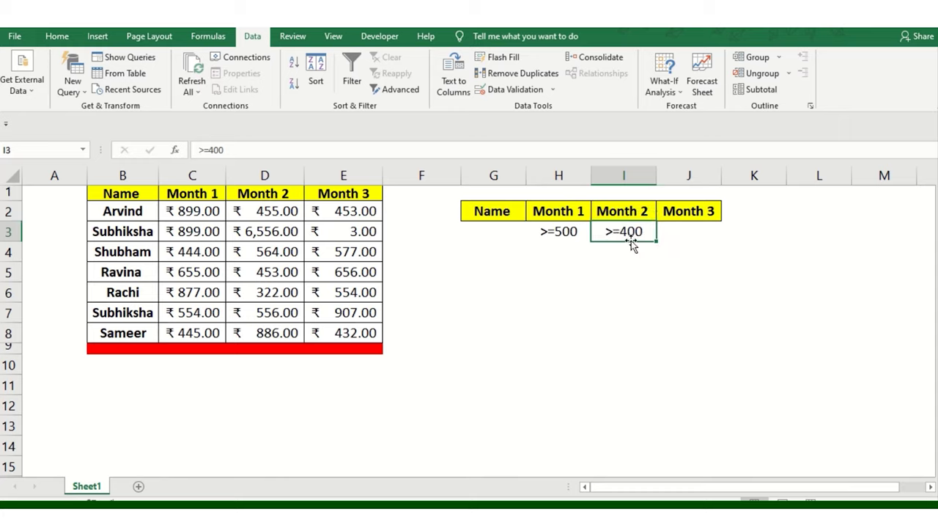
pyautogui.moveTo(501, 254); pyautogui.dragTo(681, 333)
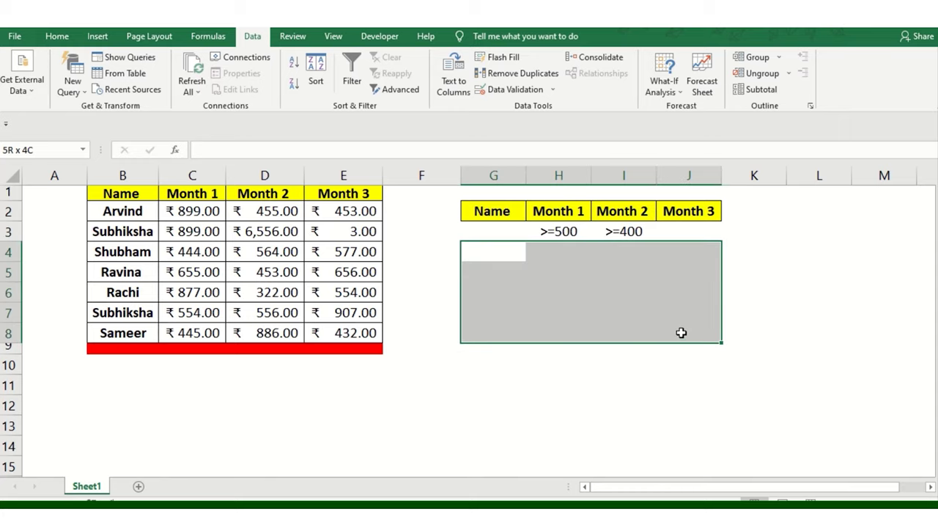
pyautogui.click(563, 233)
pyautogui.click(598, 231)
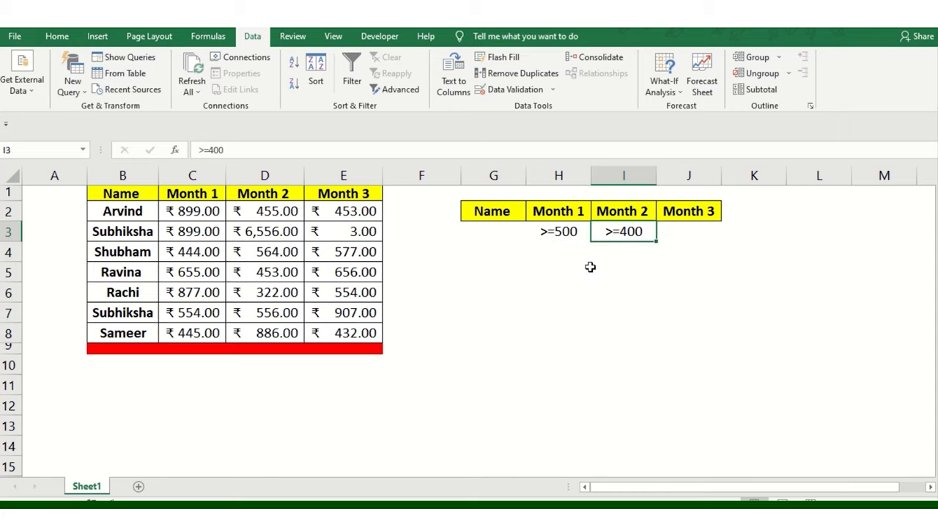
# Step: Check the table's name and month columns, then select G4 as the output start
pyautogui.moveTo(119, 194); pyautogui.dragTo(269, 315)
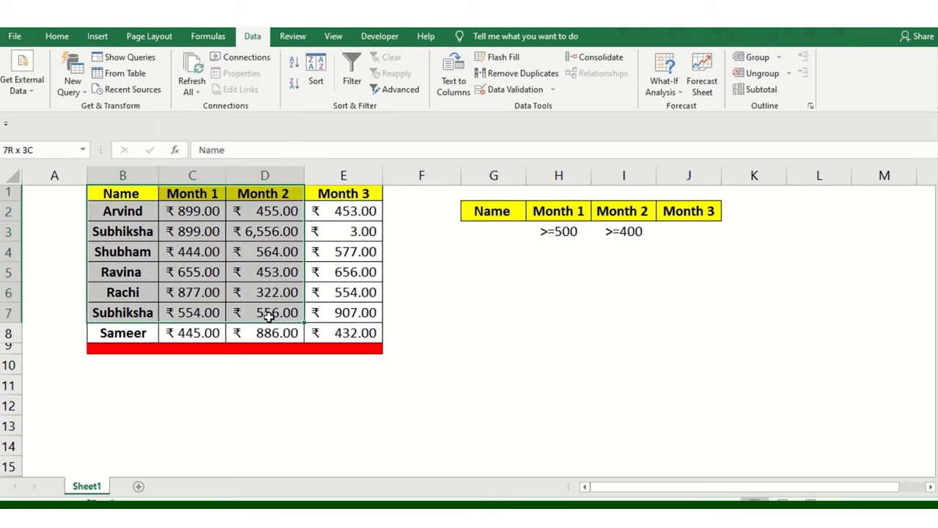
pyautogui.click(375, 279)
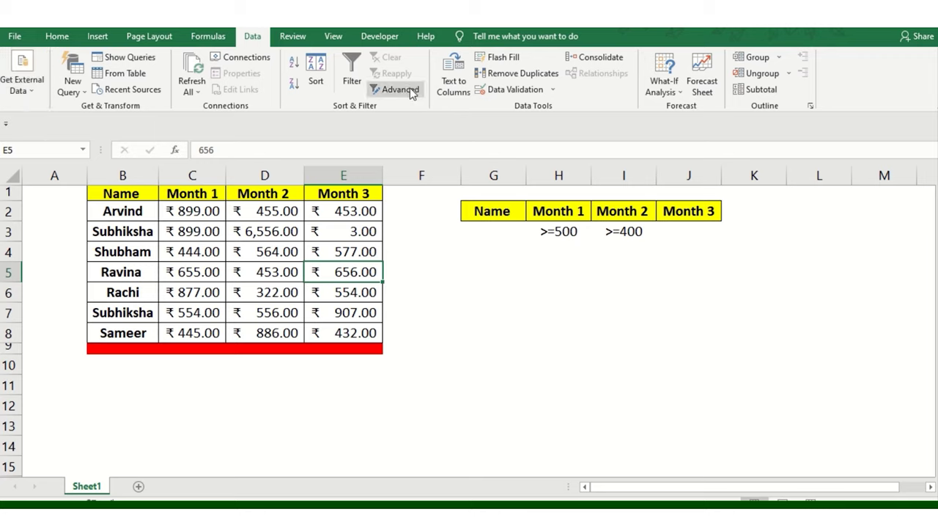
pyautogui.click(488, 277)
pyautogui.click(499, 257)
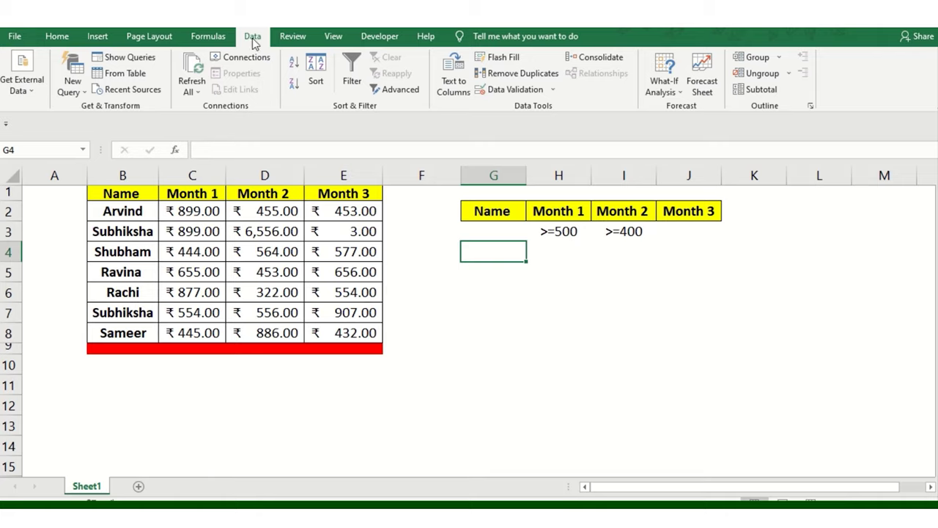
# Step: In Advanced Filter, set the list range to B1:E8 and criteria range to G2:I3
pyautogui.click(396, 89)
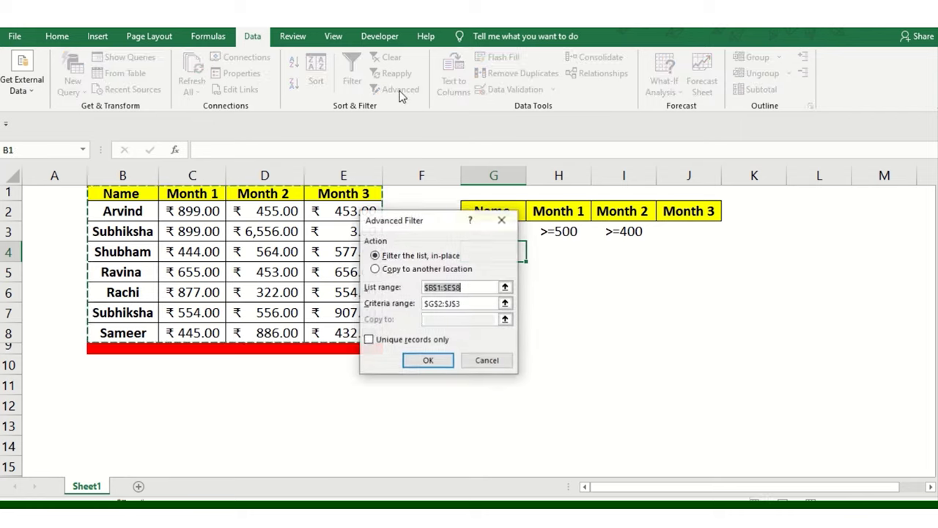
pyautogui.moveTo(425, 219); pyautogui.dragTo(376, 193)
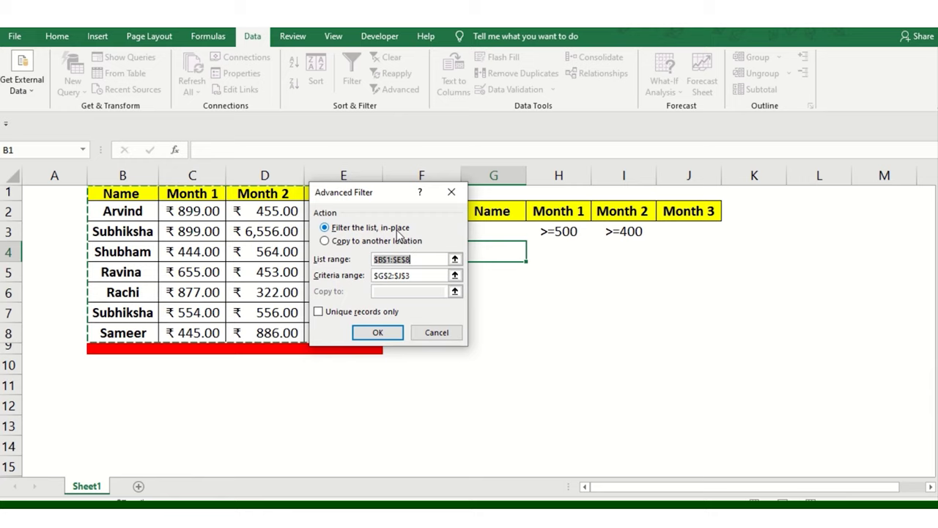
pyautogui.click(408, 262)
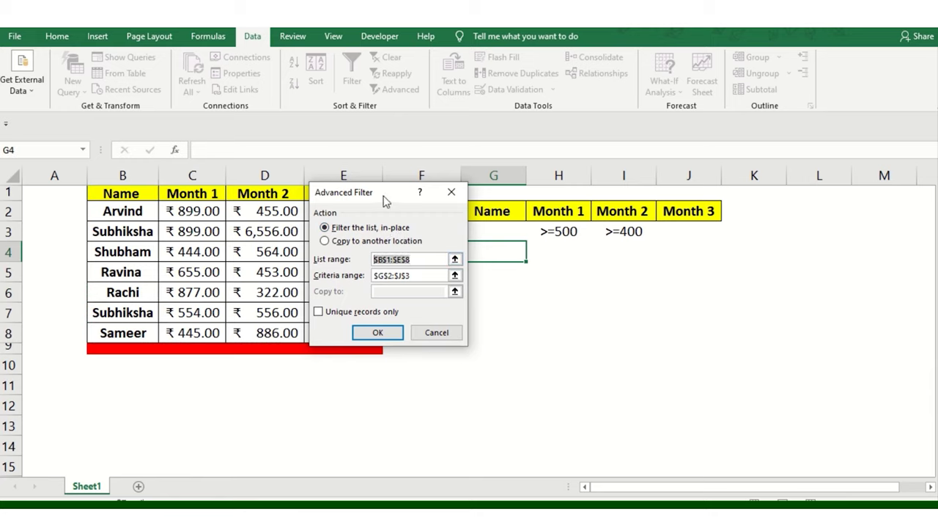
pyautogui.moveTo(386, 202); pyautogui.dragTo(367, 142)
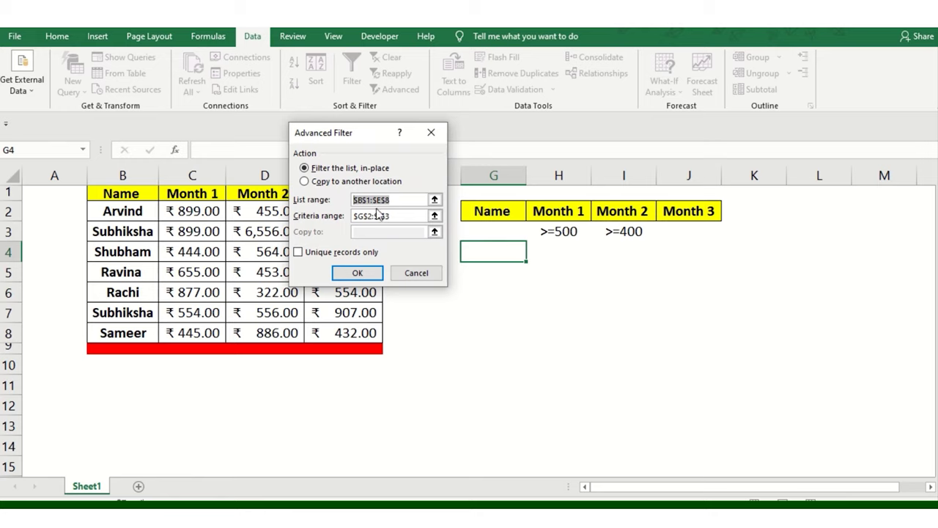
pyautogui.moveTo(117, 195); pyautogui.dragTo(345, 331)
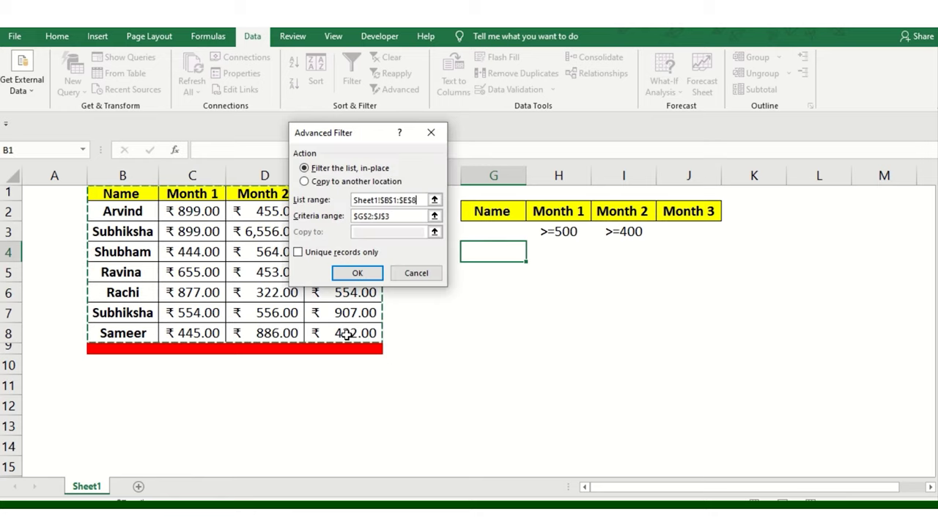
pyautogui.click(402, 217)
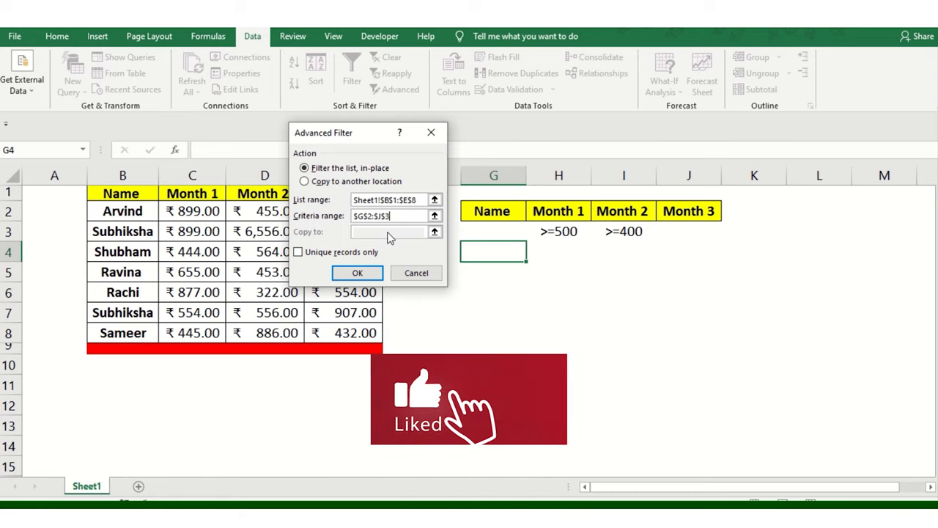
pyautogui.doubleClick(389, 216)
pyautogui.moveTo(480, 211); pyautogui.dragTo(681, 234)
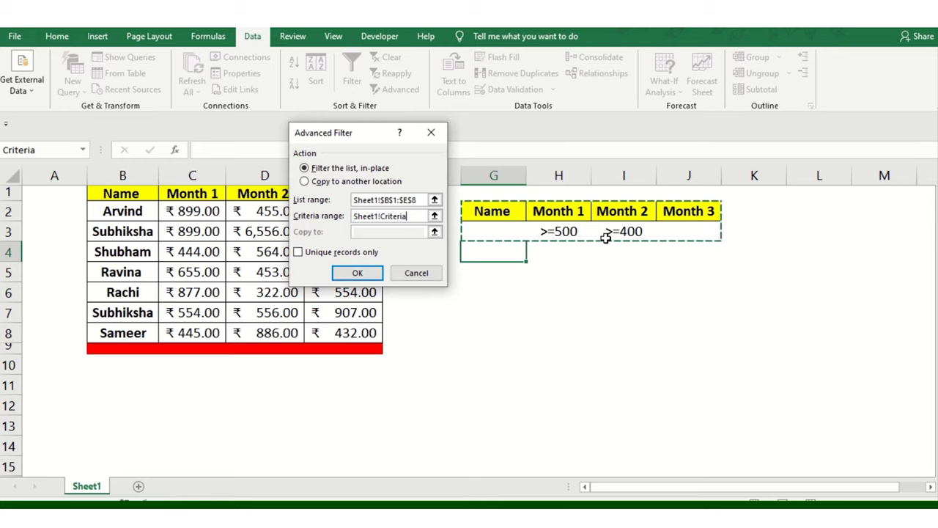
# Step: Choose Unique records only and copy the results to another location at G4
pyautogui.click(298, 252)
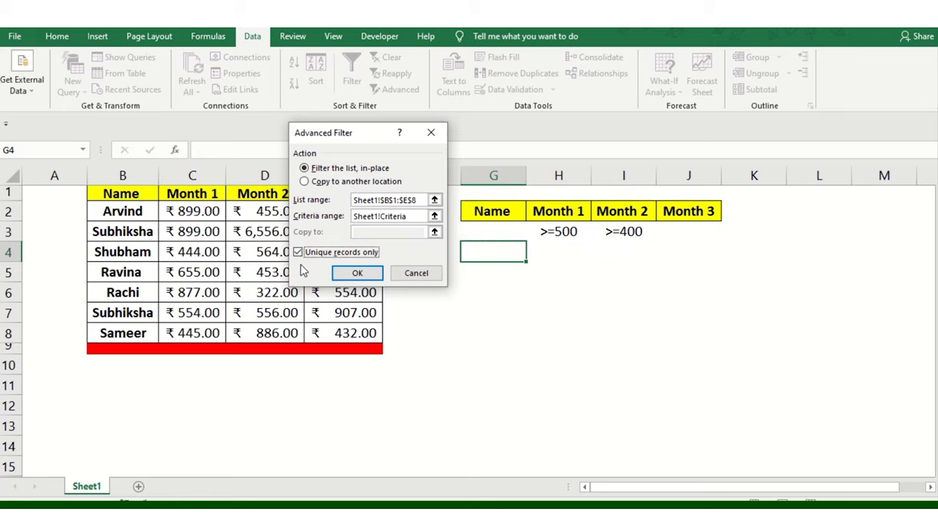
pyautogui.click(304, 181)
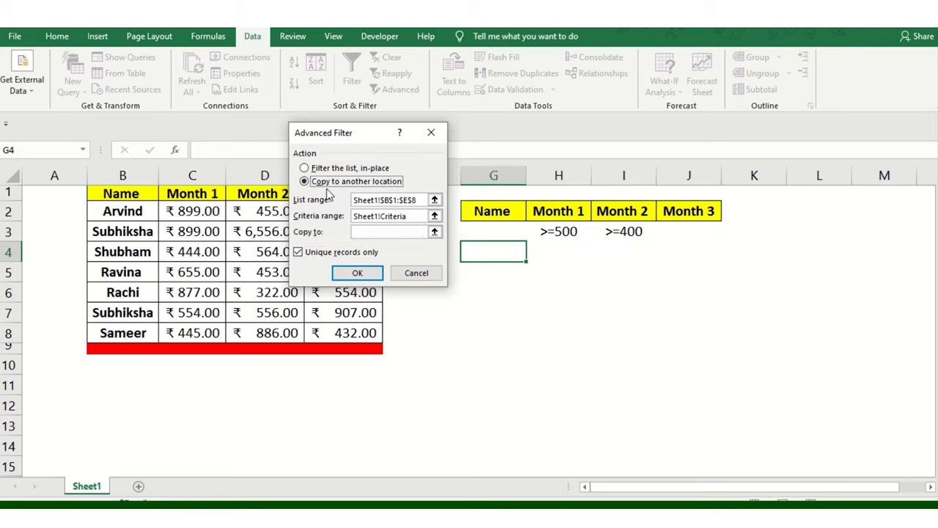
pyautogui.click(388, 232)
pyautogui.click(493, 252)
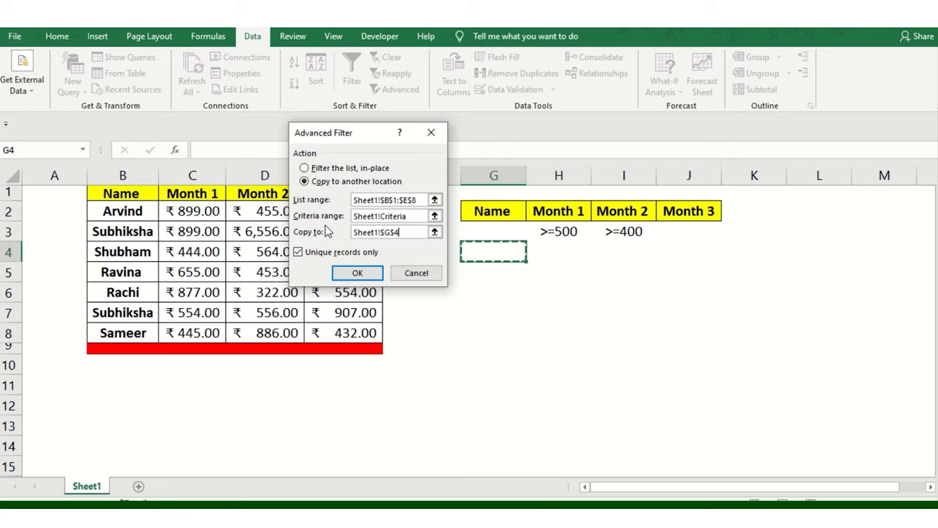
# Step: Run the filter and autofit column I so 6,556.00 displays in I6
pyautogui.click(361, 273)
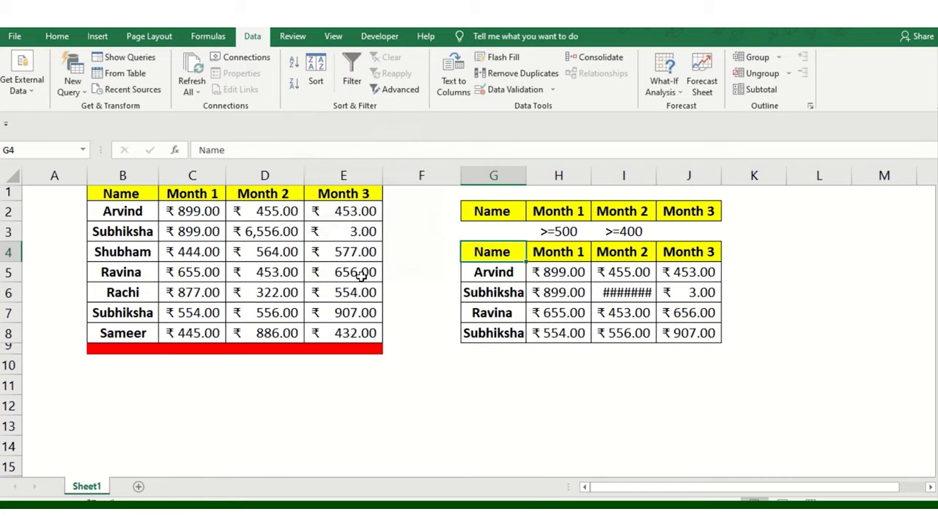
pyautogui.doubleClick(656, 175)
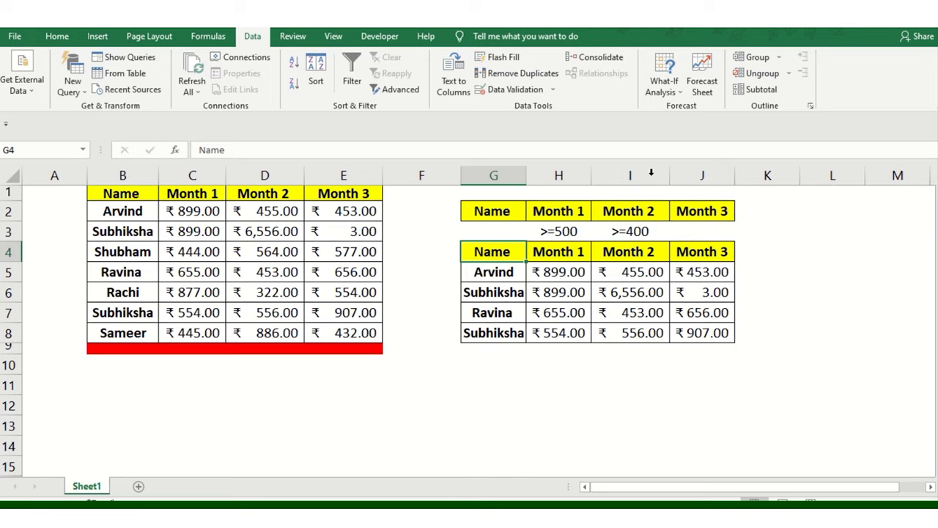
pyautogui.click(643, 291)
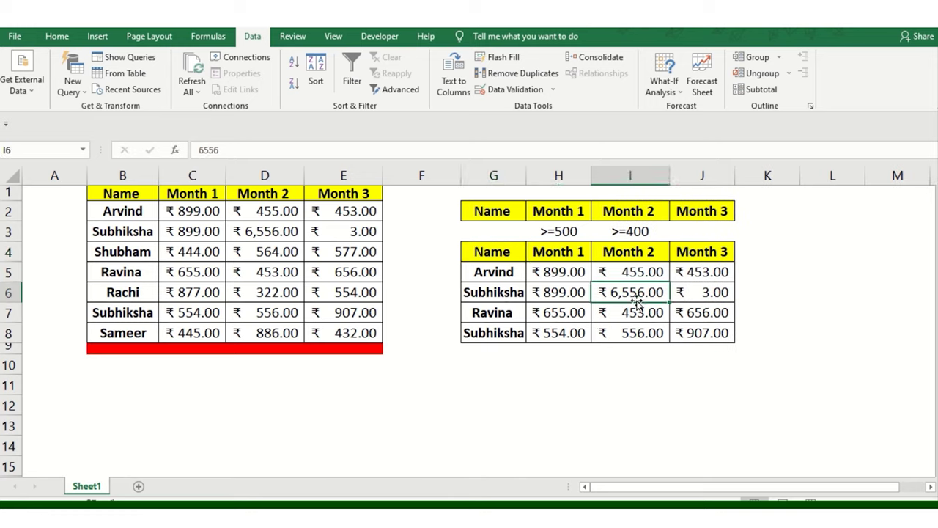
# Step: Compare the original sales table with the filtered results and the >=500 and >=400 criteria
pyautogui.click(503, 252)
pyautogui.moveTo(121, 197); pyautogui.dragTo(331, 333)
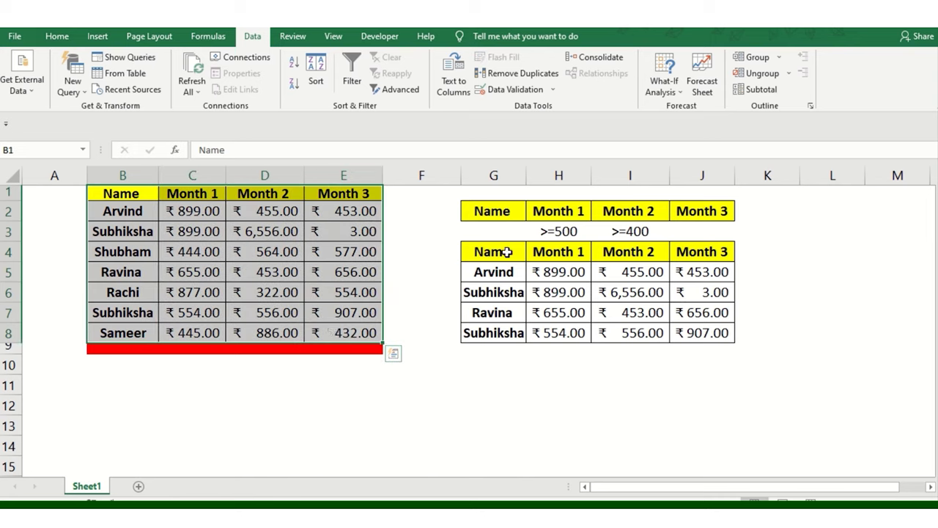
pyautogui.moveTo(494, 251); pyautogui.dragTo(726, 333)
pyautogui.click(568, 231)
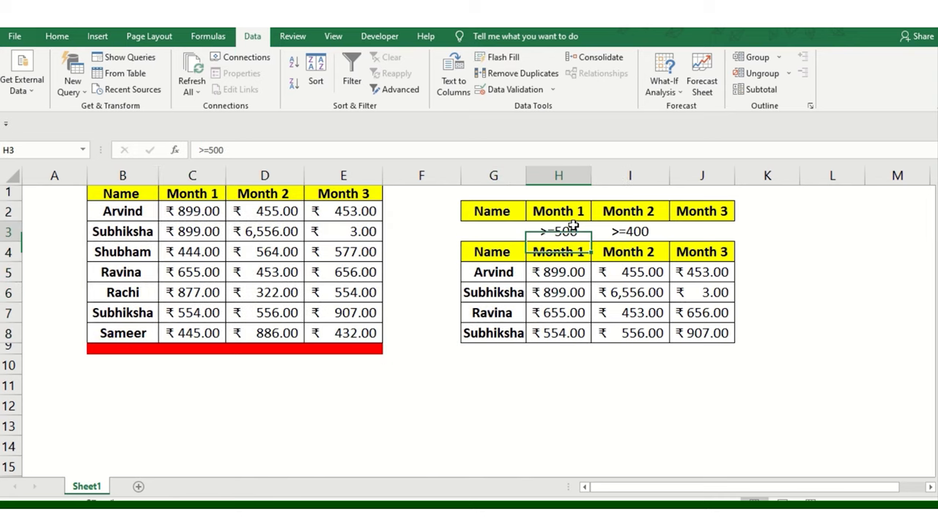
pyautogui.click(617, 231)
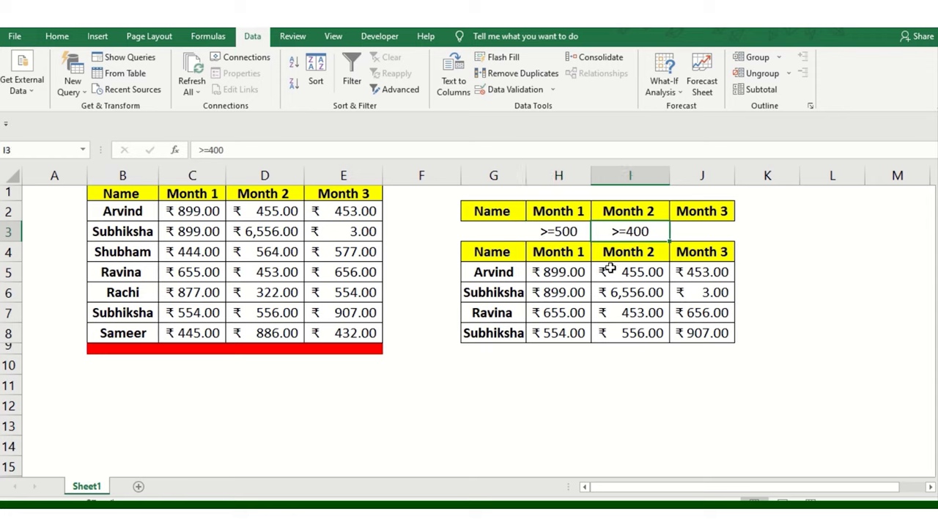
# Step: Enter the Month 3 condition >=400 in J3 and select G10 for the next output
pyautogui.click(702, 229)
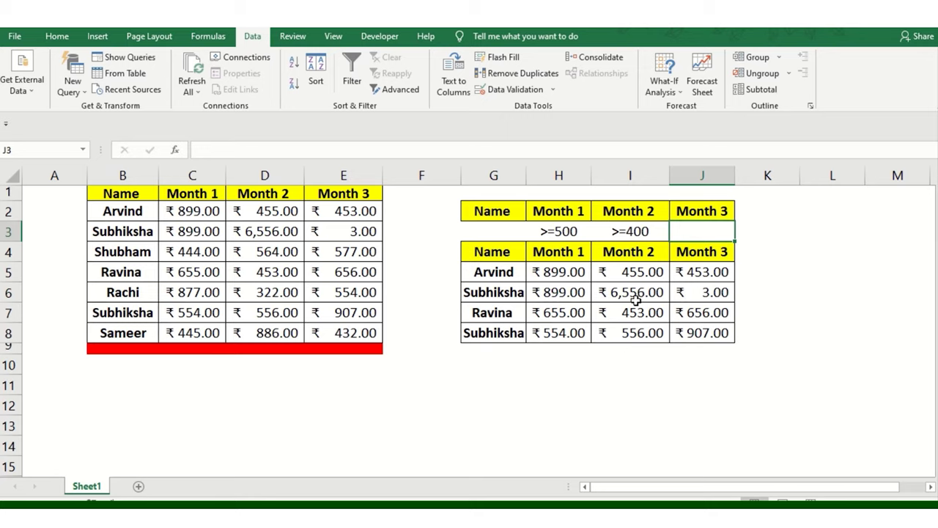
pyautogui.write('>')
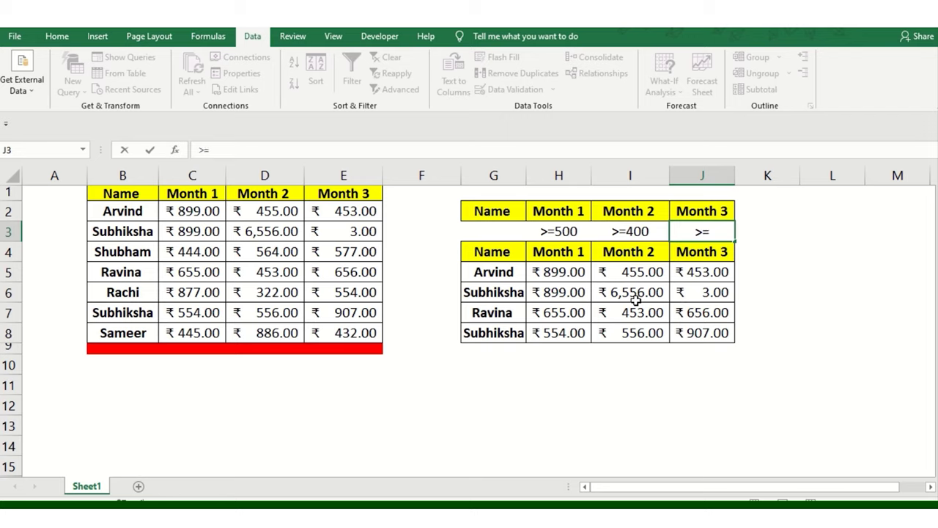
pyautogui.write('=400')
pyautogui.press('Return')
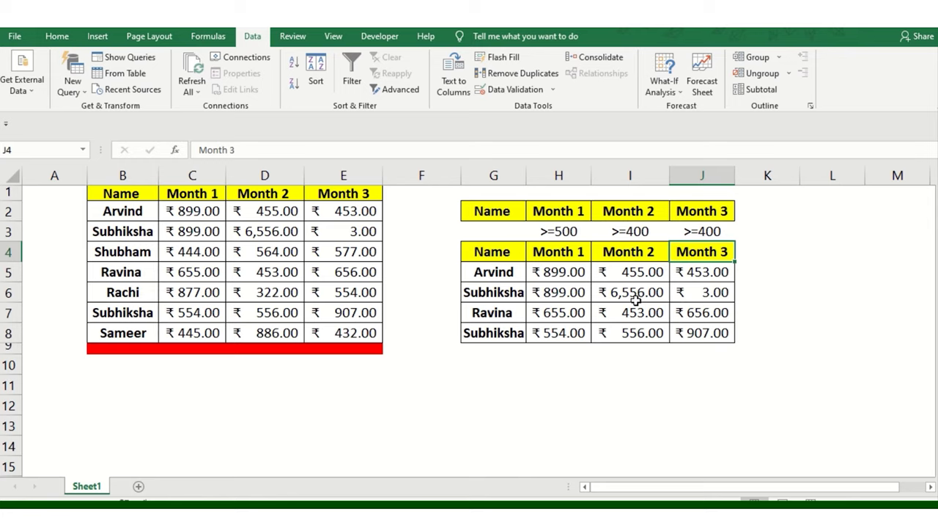
pyautogui.click(493, 366)
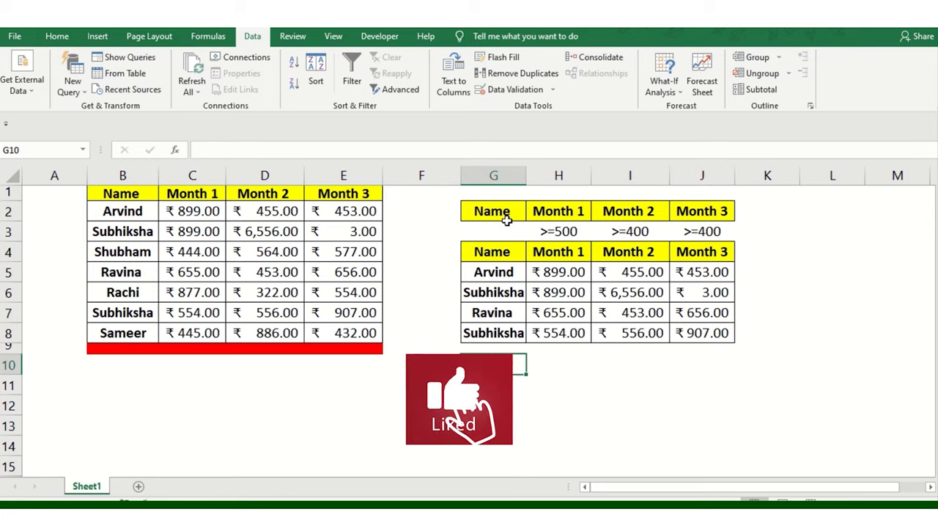
# Step: Run Advanced Filter with criteria G2:J3, unique records only, copying results to G10
pyautogui.click(394, 94)
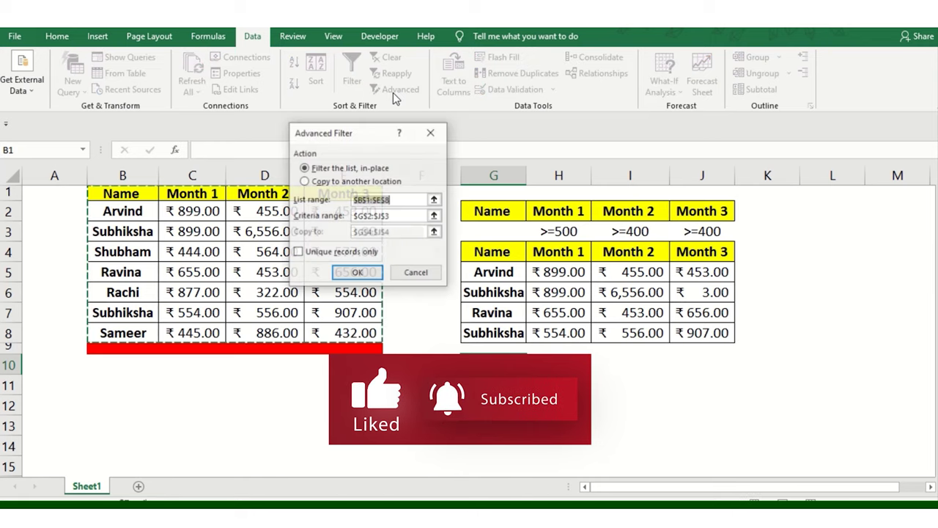
pyautogui.click(396, 216)
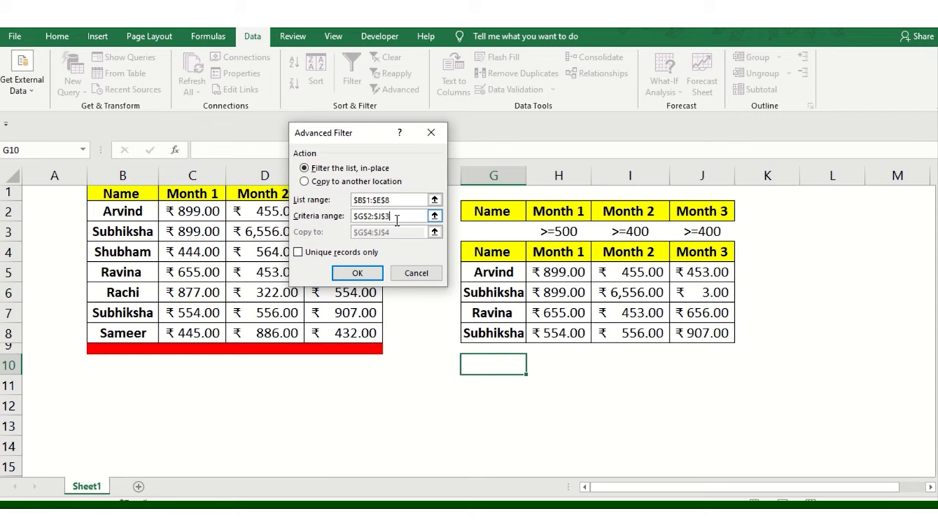
pyautogui.moveTo(493, 210); pyautogui.dragTo(703, 230)
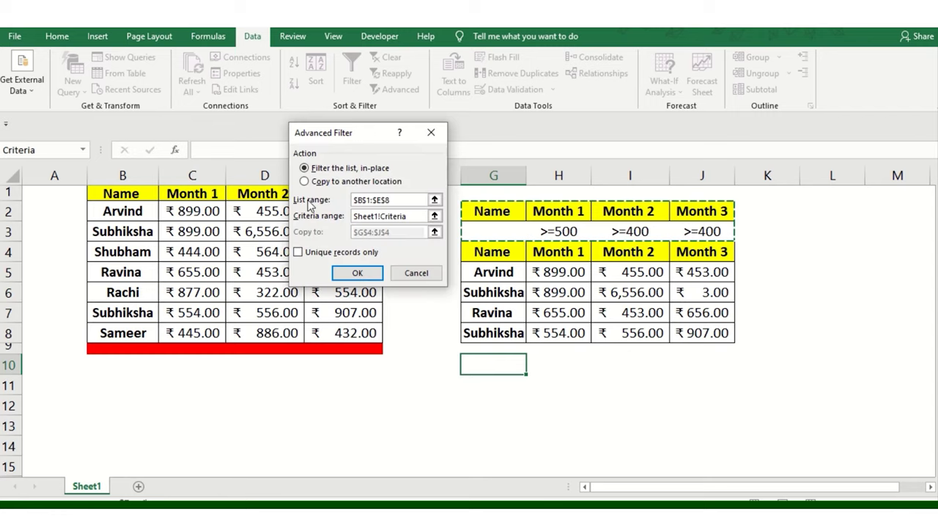
pyautogui.click(331, 183)
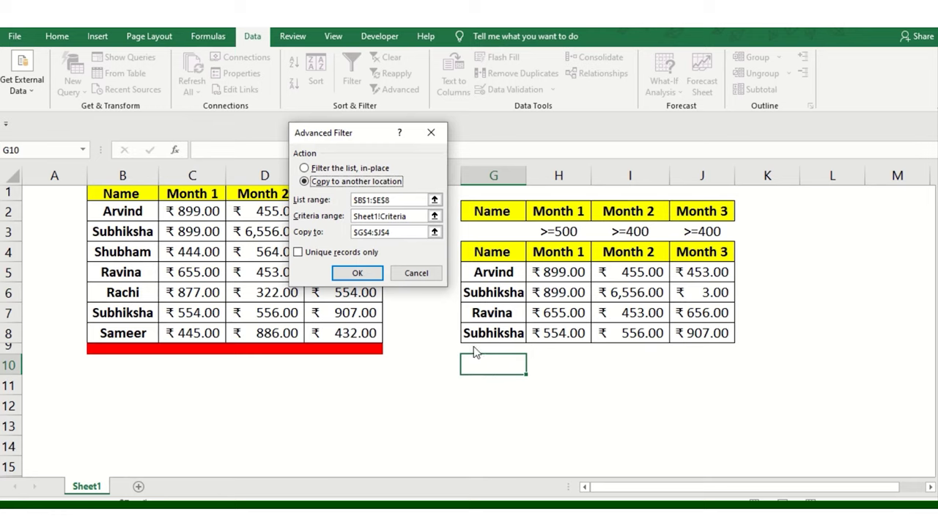
pyautogui.click(423, 232)
pyautogui.click(498, 363)
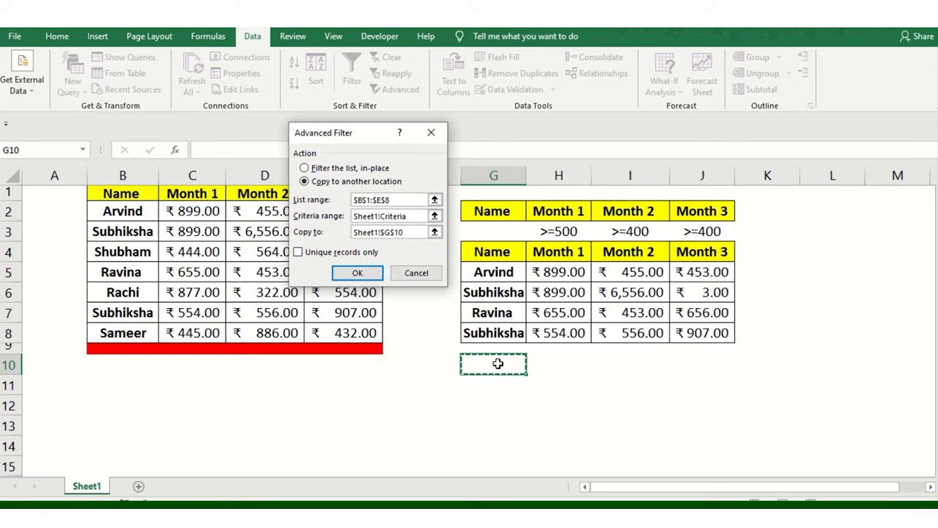
pyautogui.click(300, 253)
pyautogui.click(358, 273)
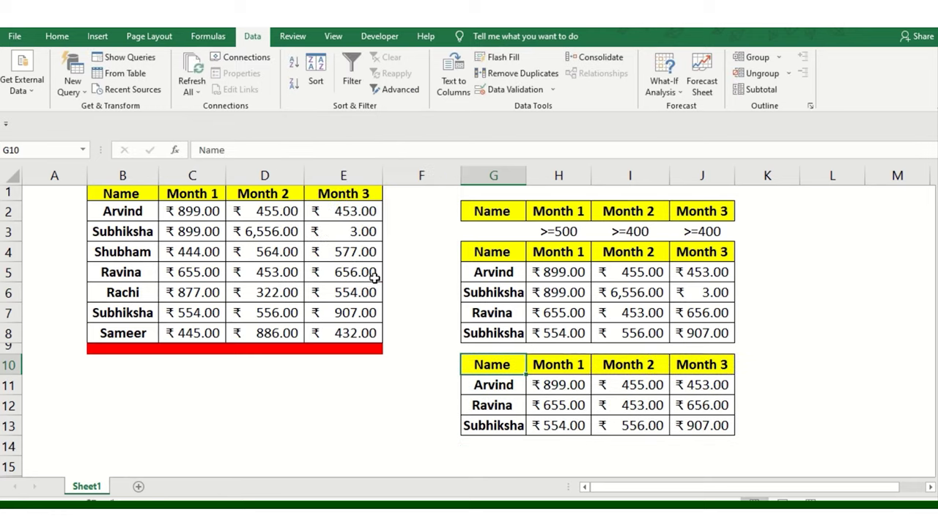
pyautogui.click(710, 413)
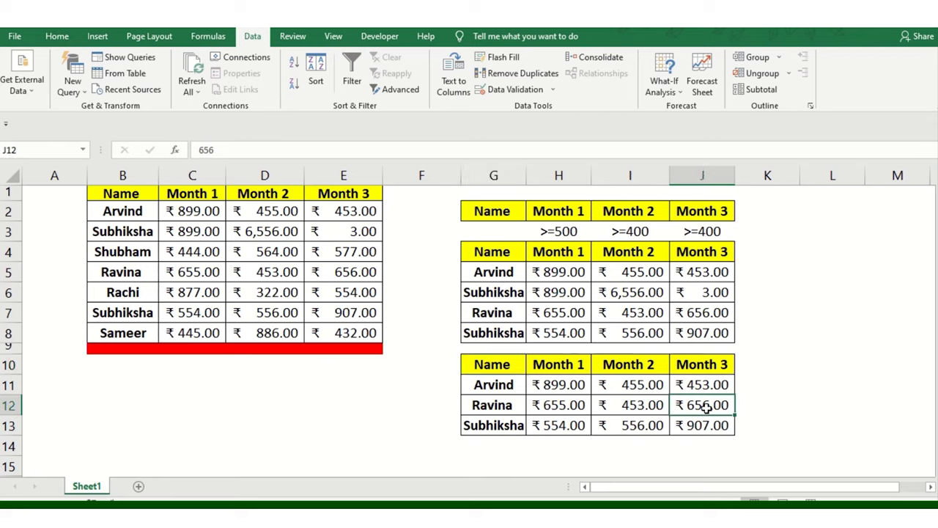
pyautogui.click(712, 292)
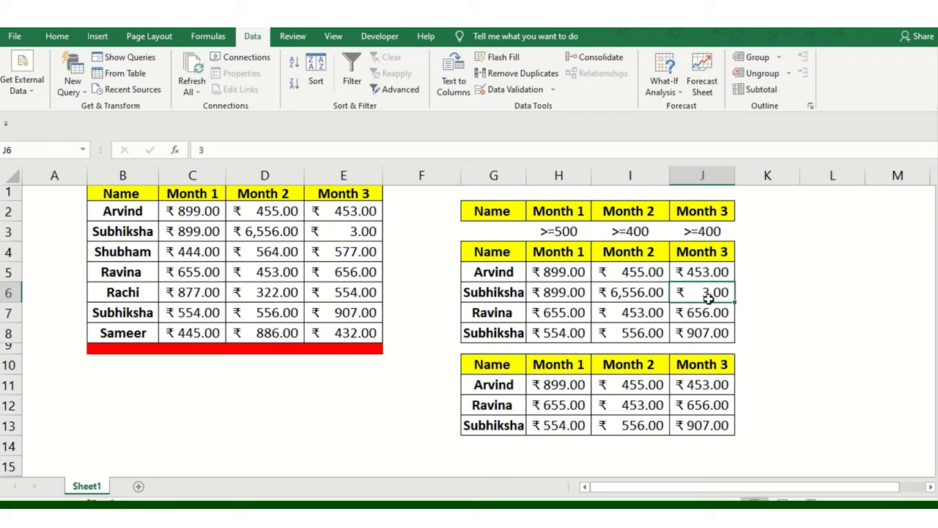
pyautogui.moveTo(499, 370); pyautogui.dragTo(682, 436)
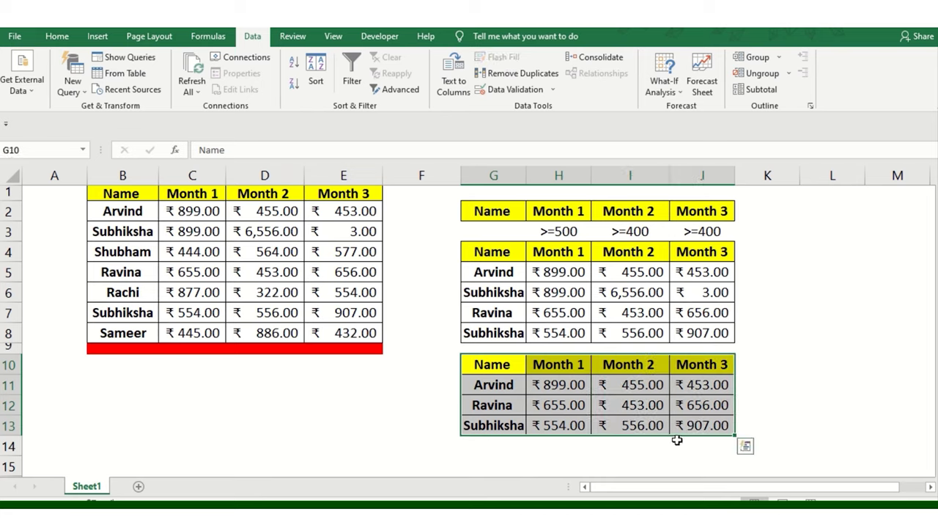